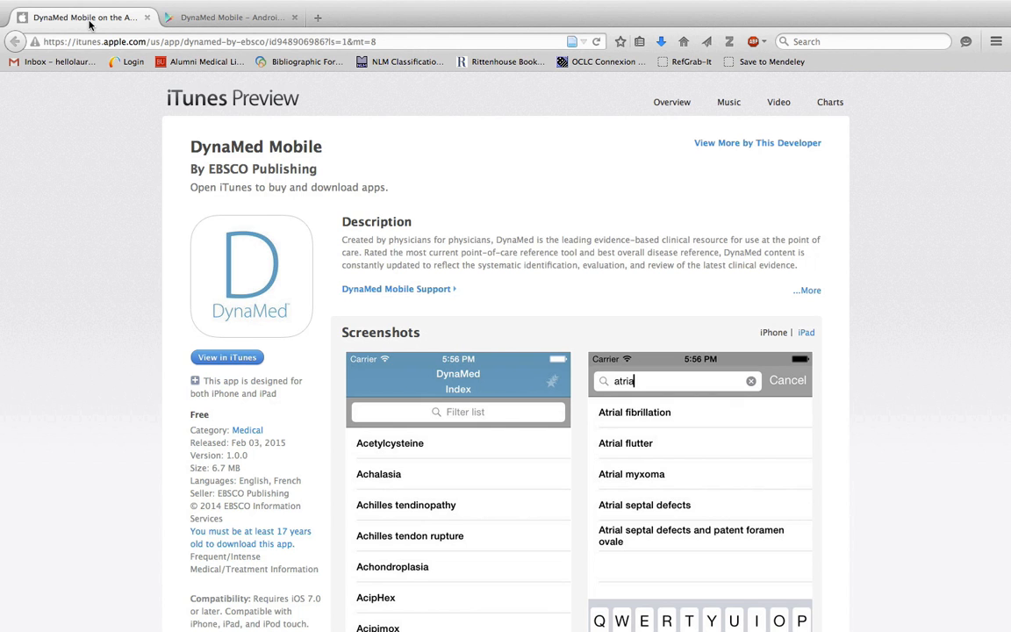
- Switch to the "DynaMed Mobile - Android" Google Play listing
left_click(203, 17)
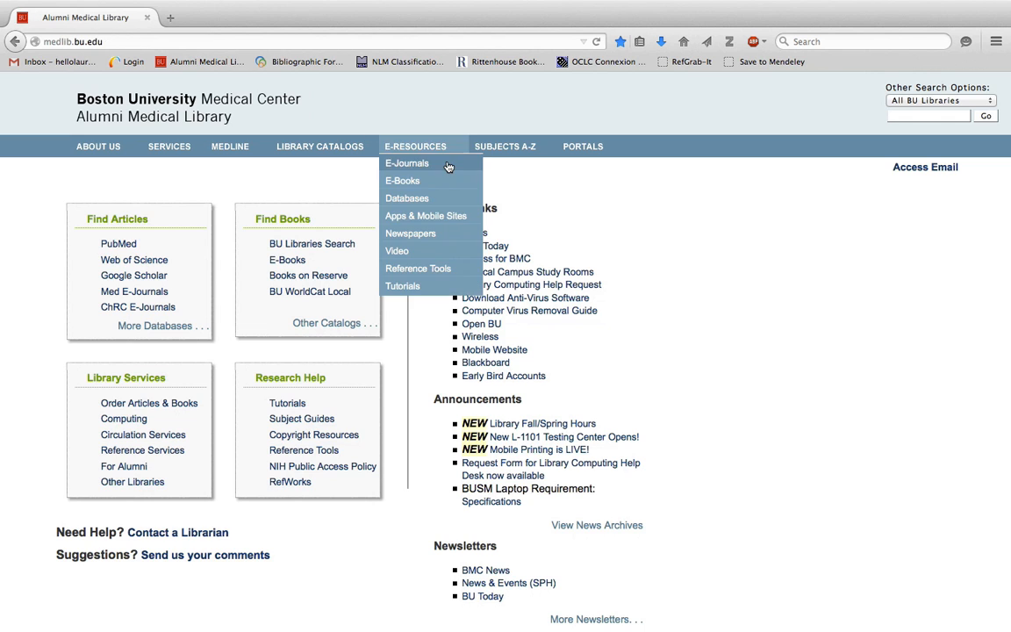
mouse_move(416, 147)
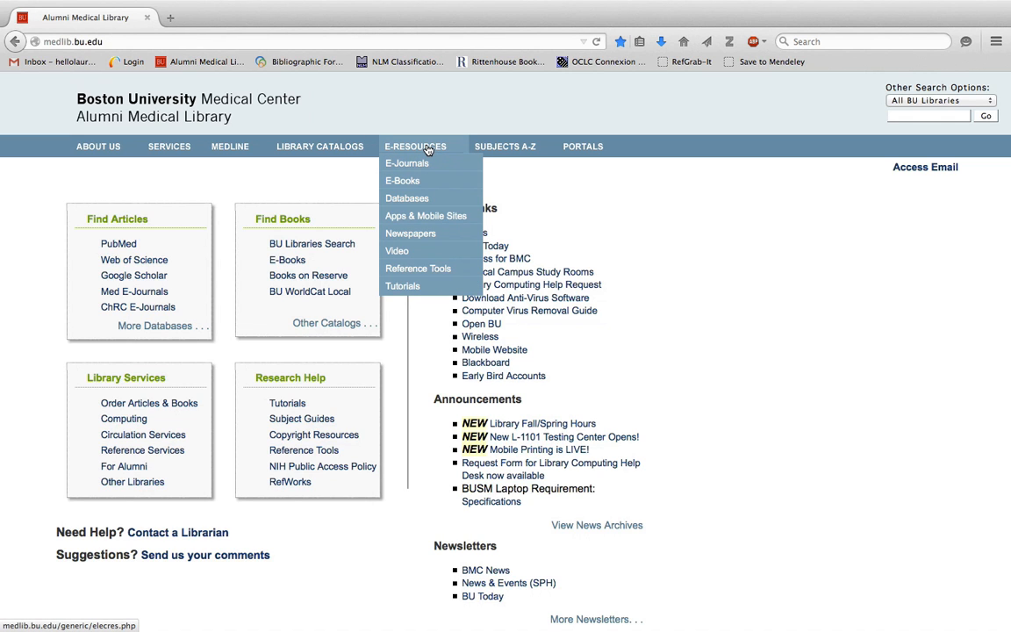
- Reach the DynaMed search page via the Electronic Books quick links
left_click(402, 180)
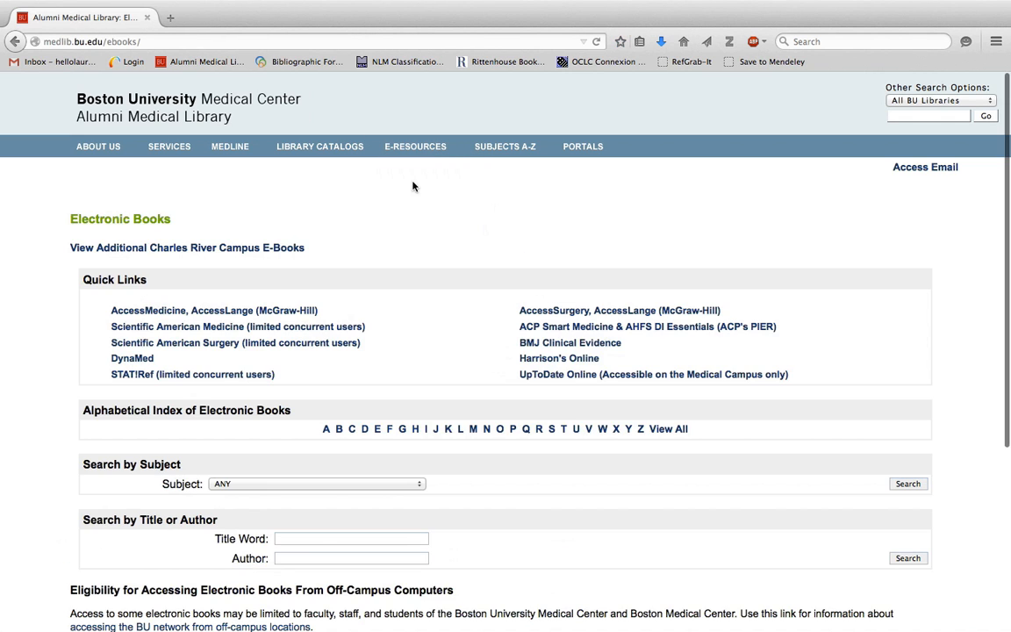
left_click(132, 358)
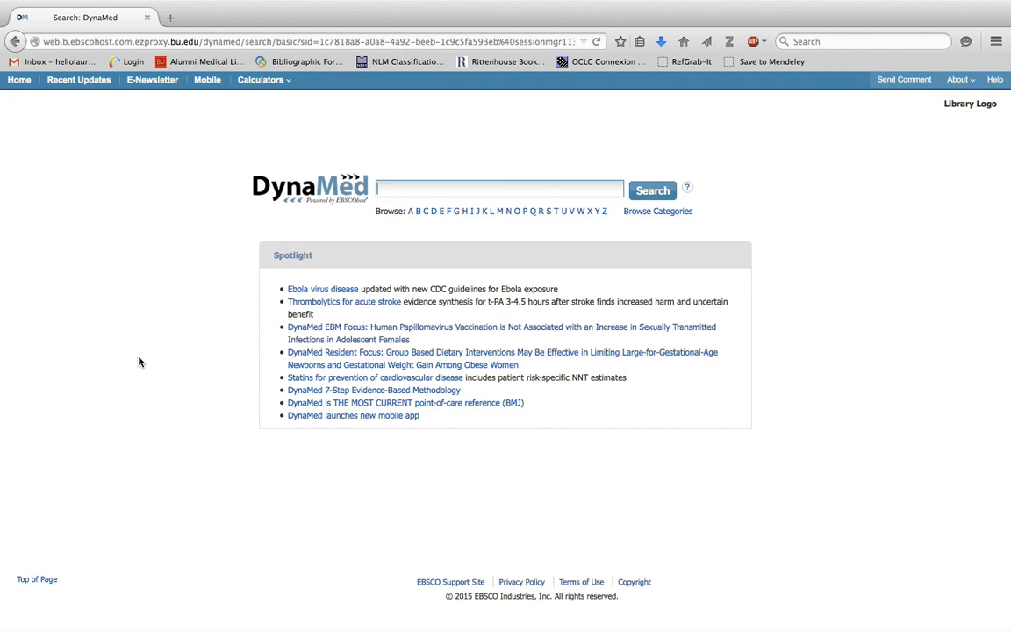
- Bring up DynaMed's iPhone and Android apps email request dialog
left_click(207, 80)
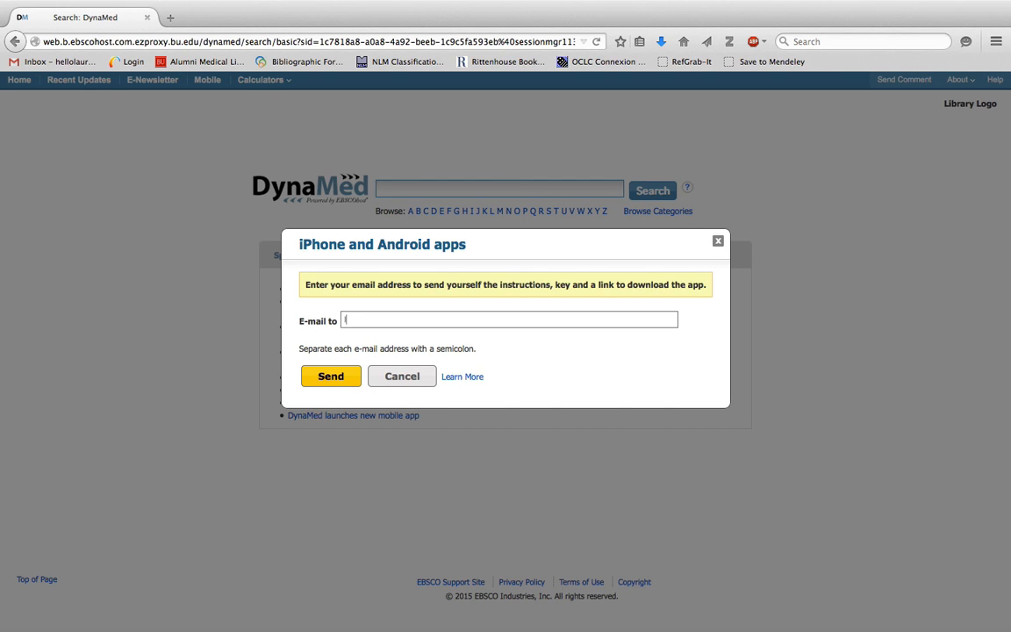
left_click(337, 375)
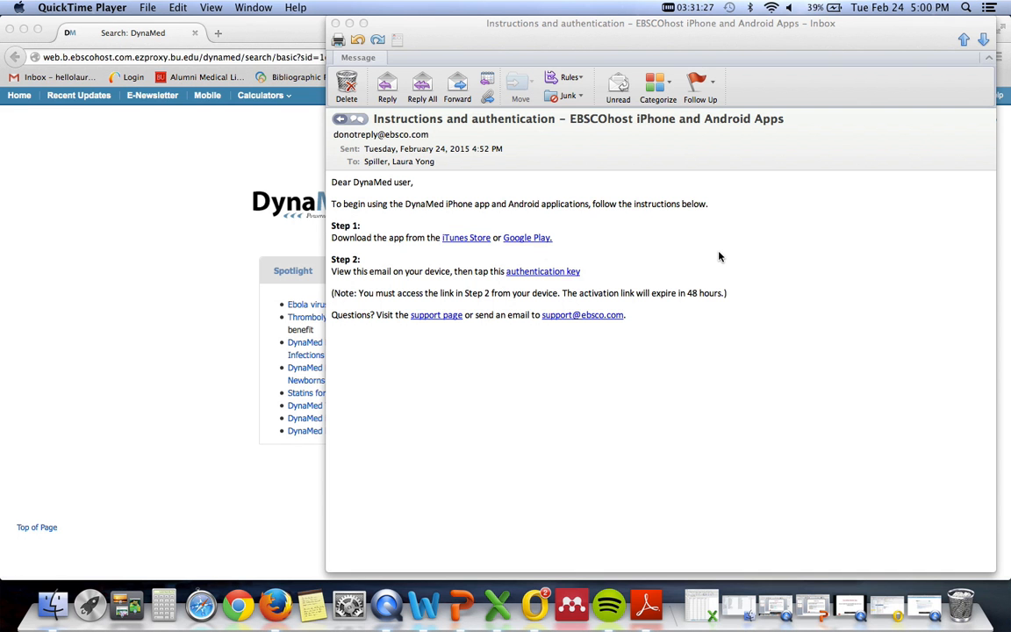